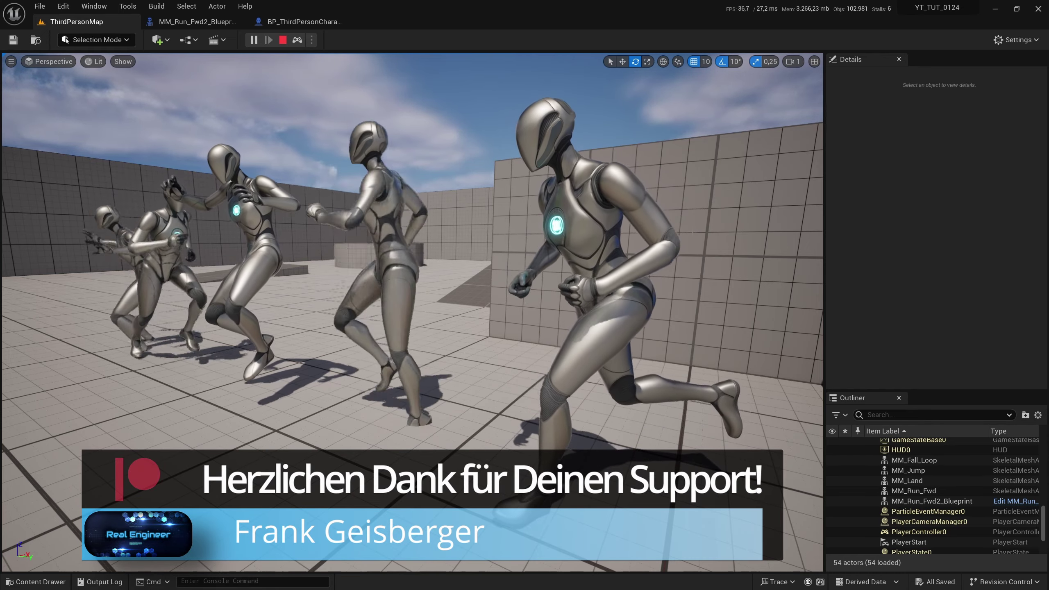
- Select the rightmost running mannequin in the level, then switch over to Discord
left_click(568, 216)
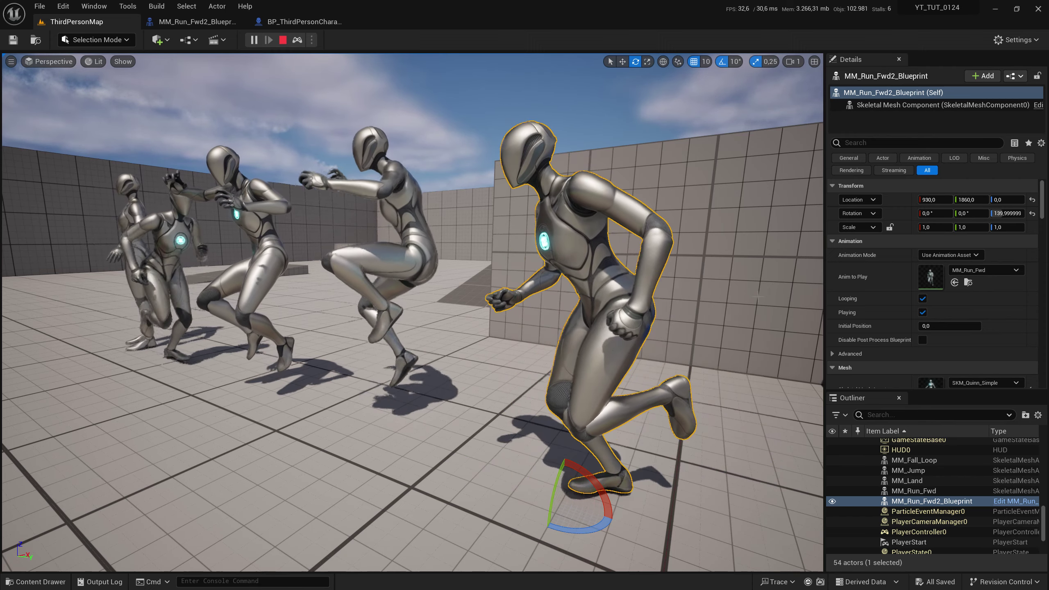
key("alt+Tab")
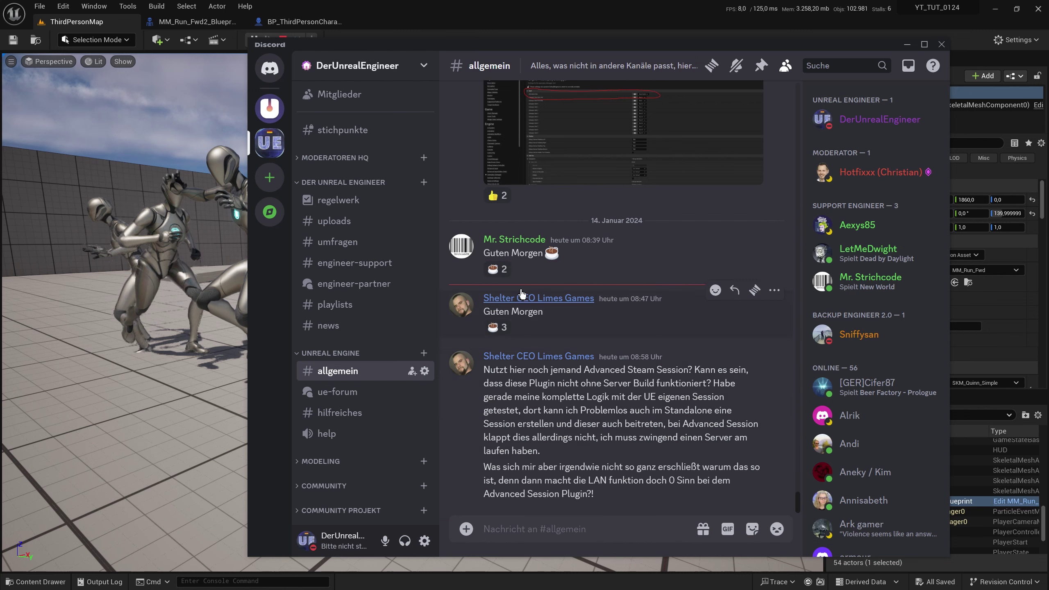
- React with a coffee emoji to both Guten Morgen greetings
left_click(497, 269)
left_click(496, 327)
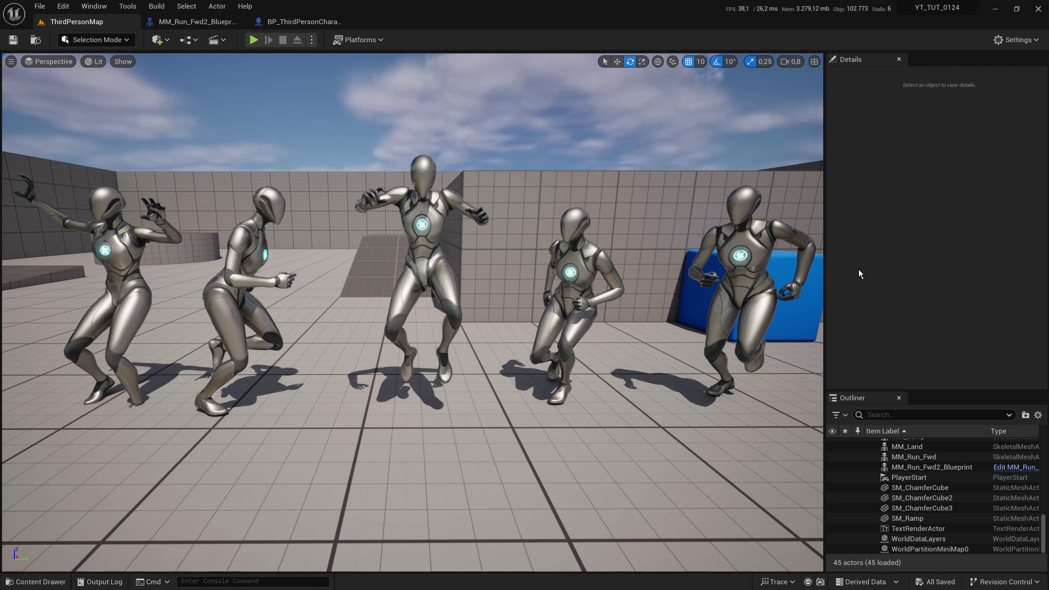
- Switch to BP_ThirdPersonCharacter's Event Graph and zoom in around the Add Mapping Context node
left_click(293, 26)
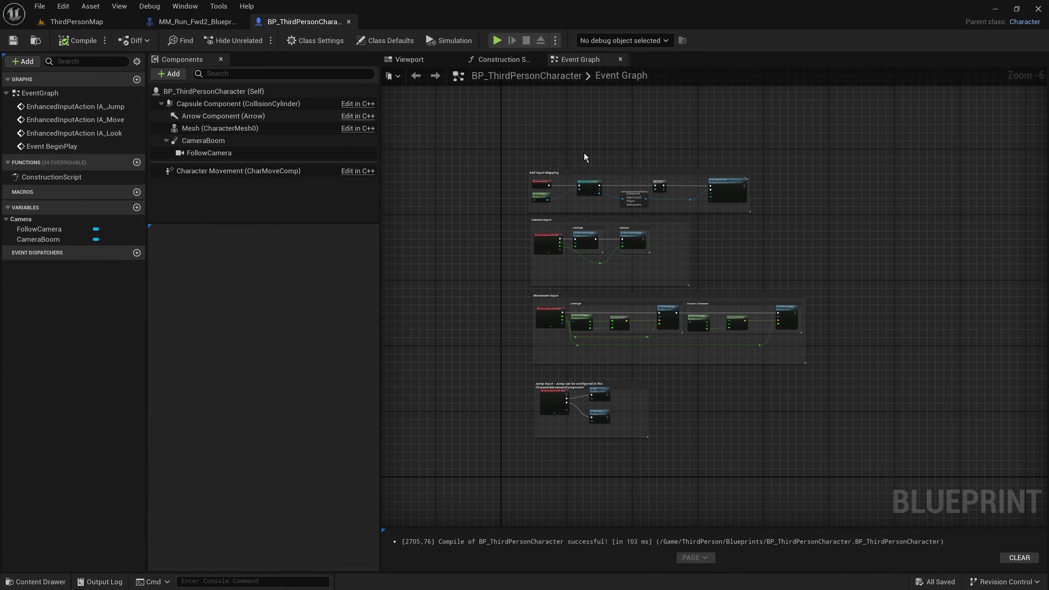
scroll(603, 193, "up", 3)
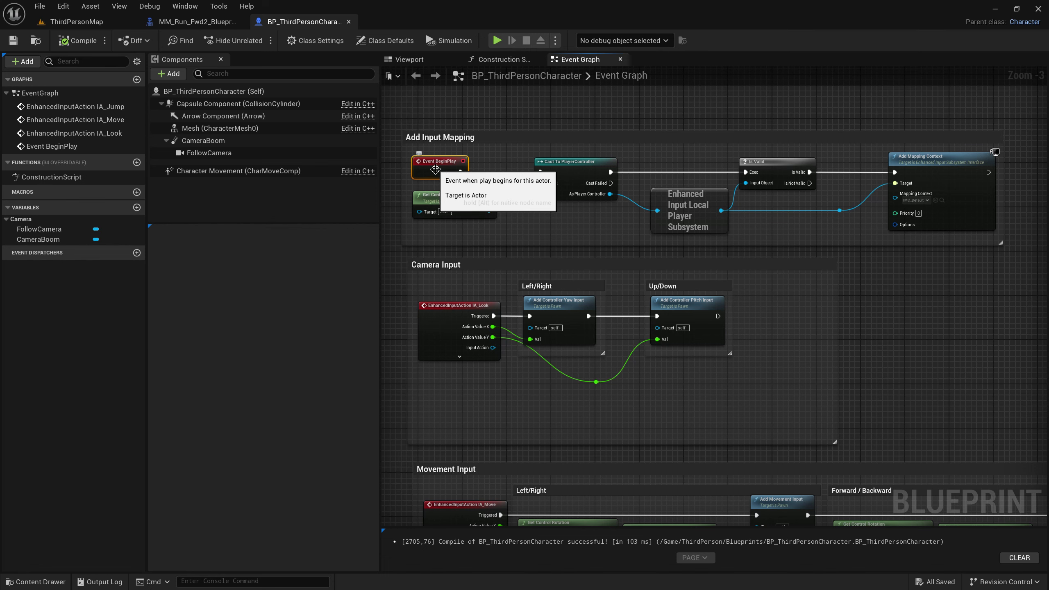
- Search 'global time dilation', place the node, wire it from Add Mapping Context, and enter 0,5
scroll(566, 159, "up", 3)
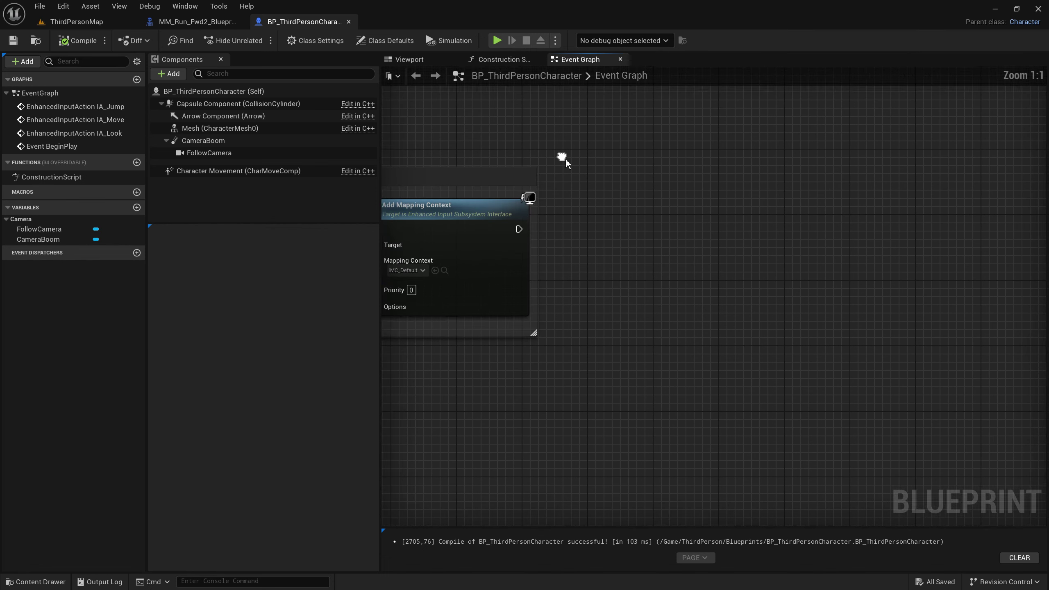
right_click(668, 241)
type("global time dilation")
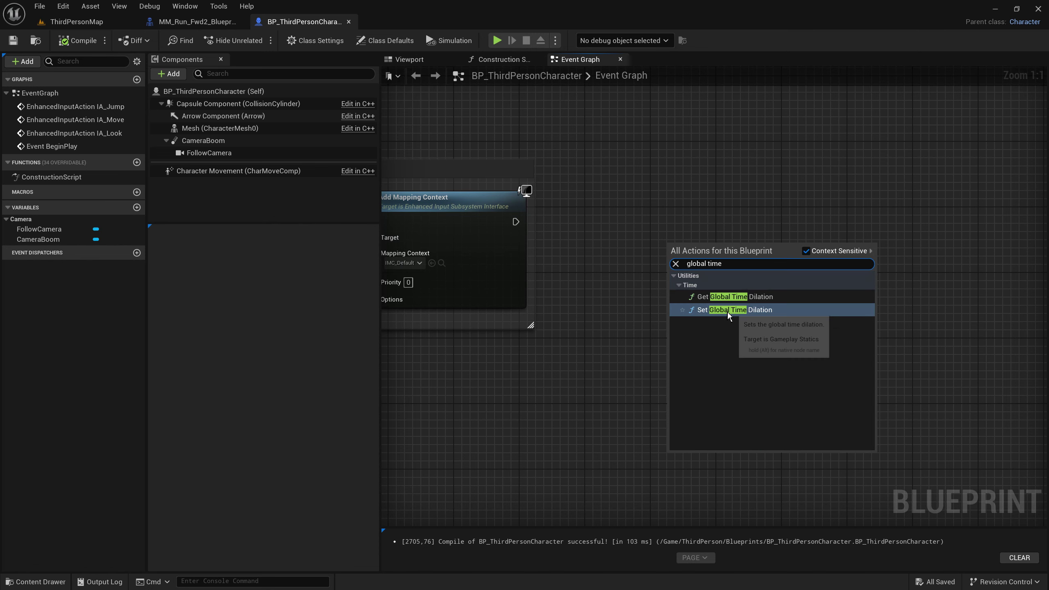
left_click(728, 311)
mouse_move(515, 222)
left_mouse_down()
mouse_move(677, 262)
mouse_move(714, 246)
left_mouse_up()
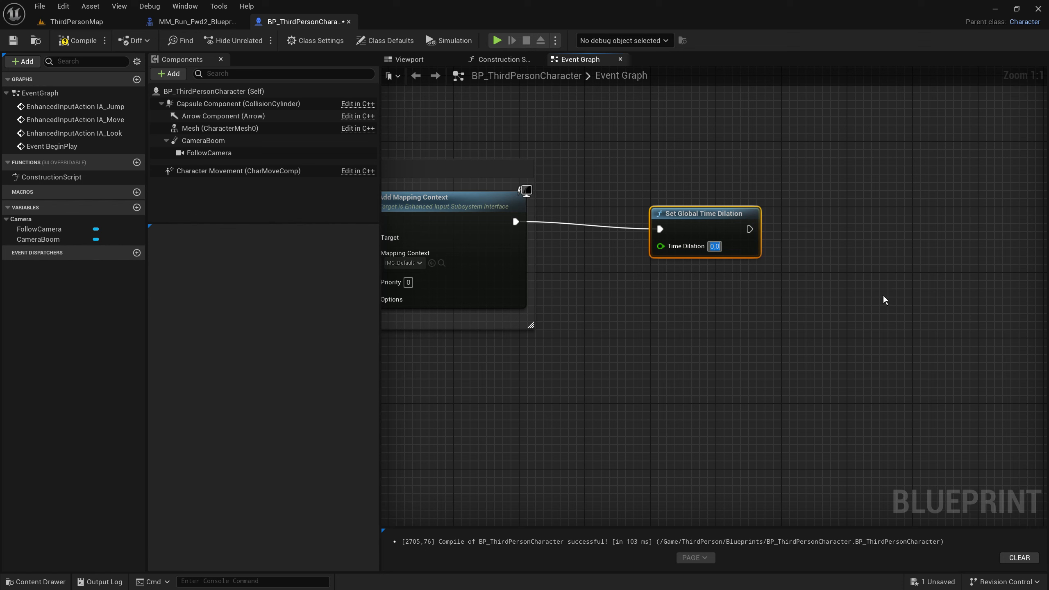
type("0,")
- Play-test the character at Time Dilation 0,5, then again at 2,0
left_click(496, 40)
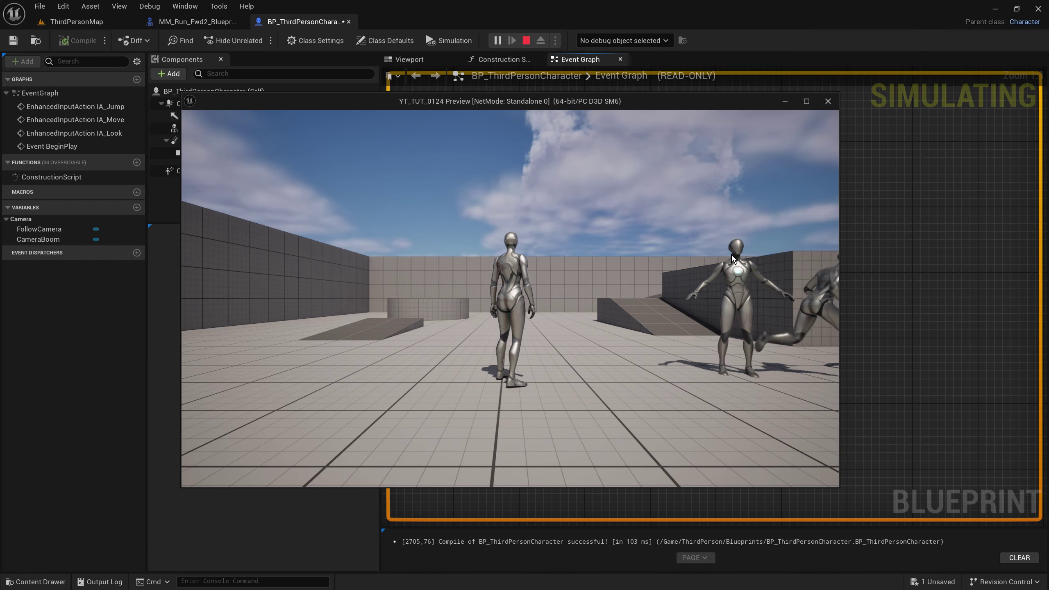
left_click(731, 258)
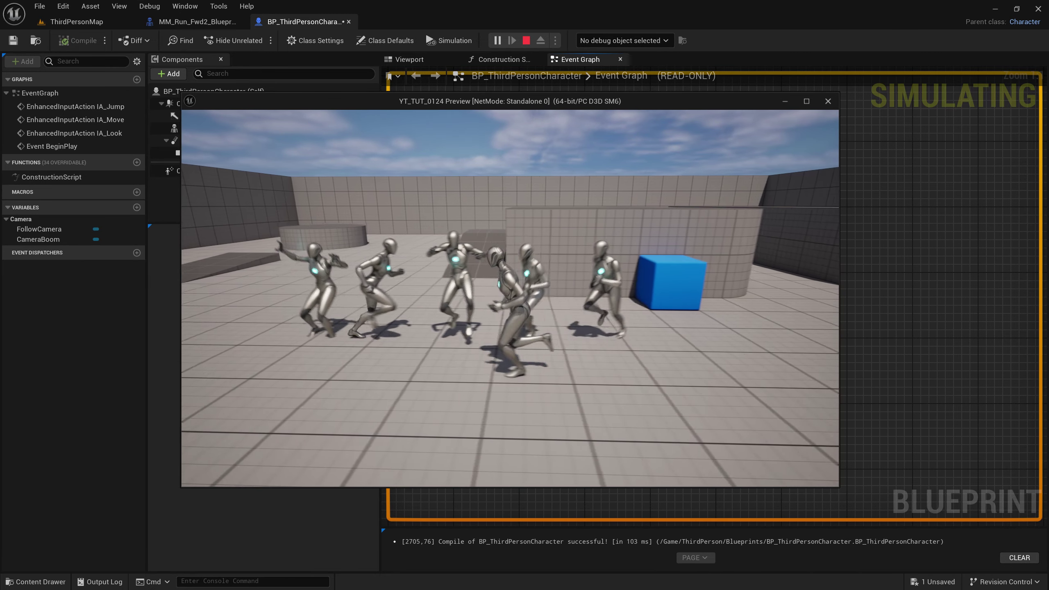
key("Escape")
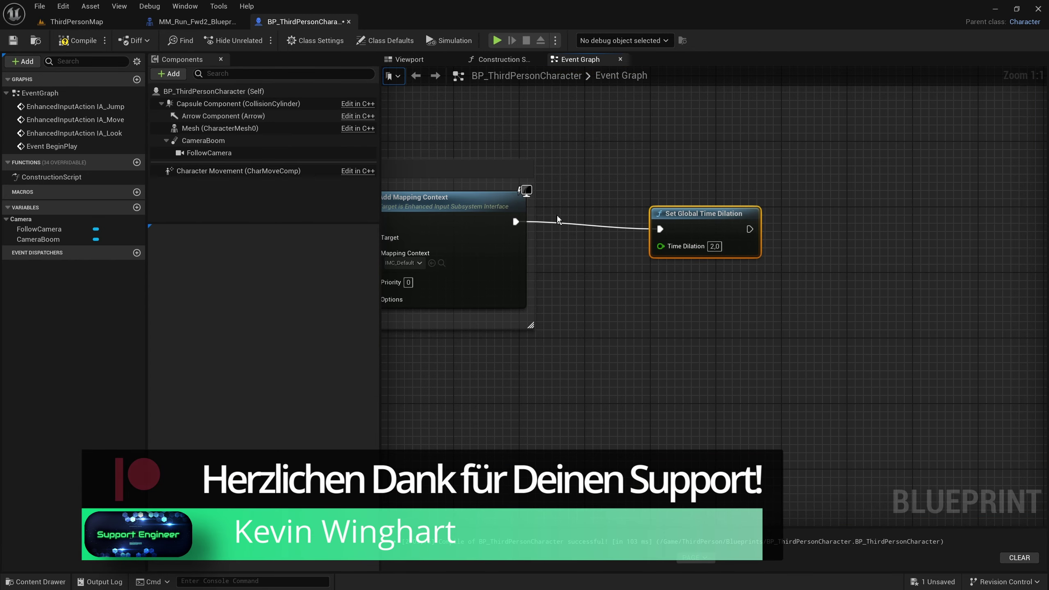
left_click(497, 40)
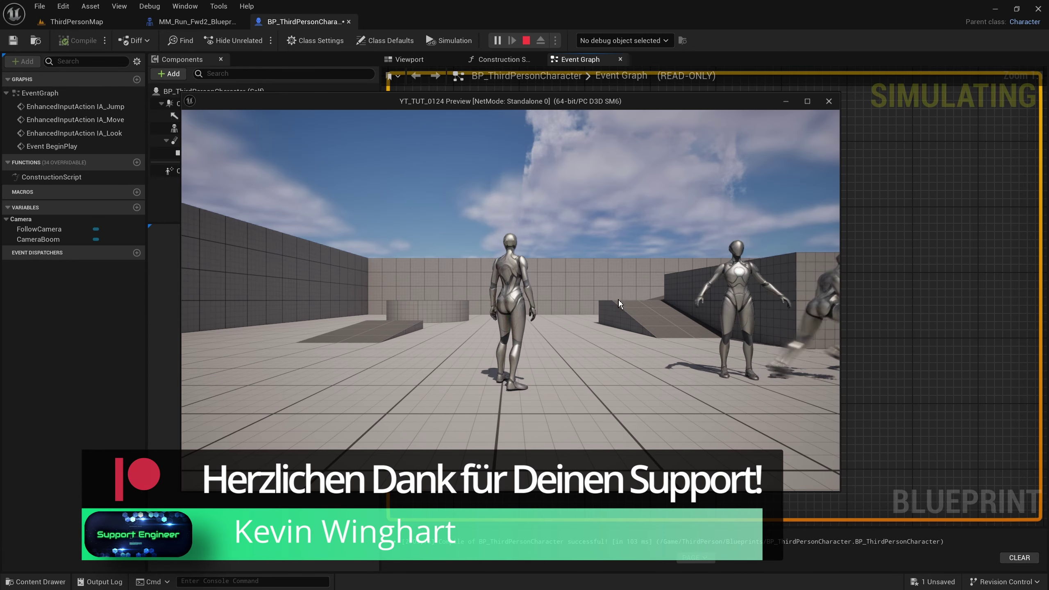
left_click(618, 300)
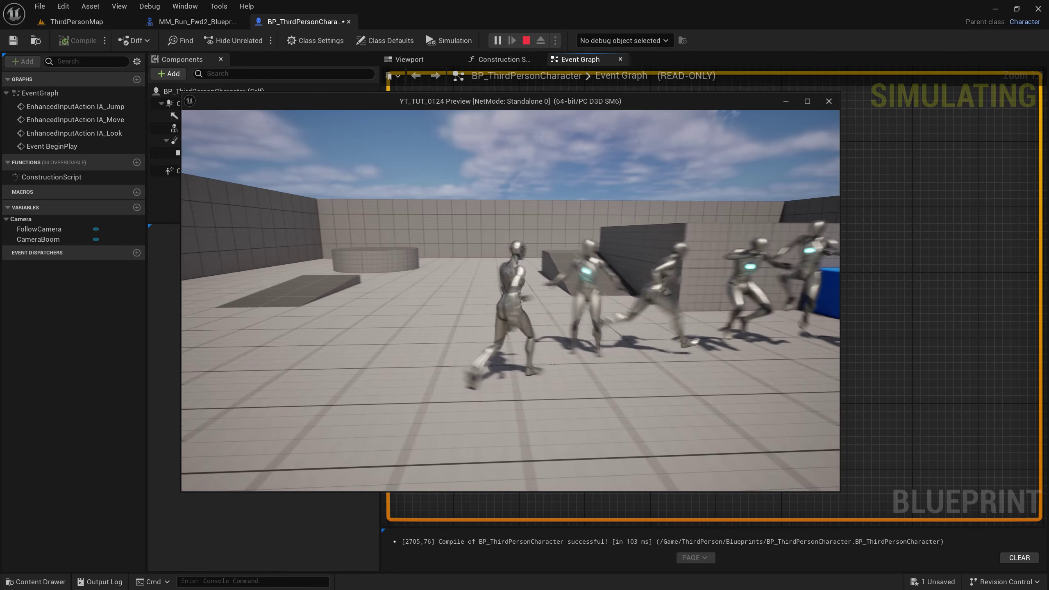
key("Escape")
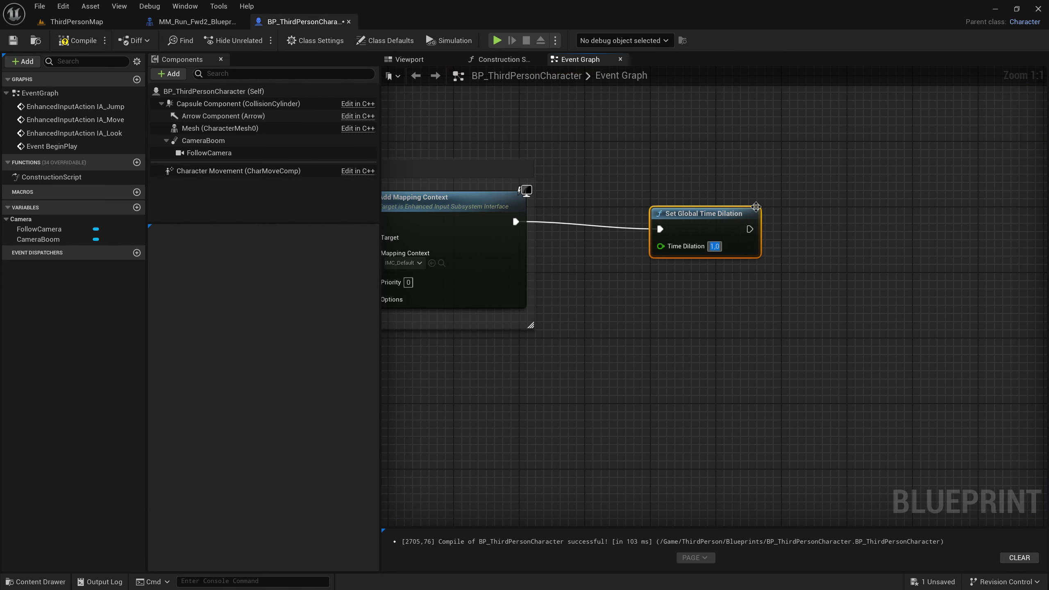
- Move Set Global Time Dilation beside Add Mapping Context and play-test at Time Dilation 1,0
left_click_drag(755, 206, 691, 207)
left_click(645, 331)
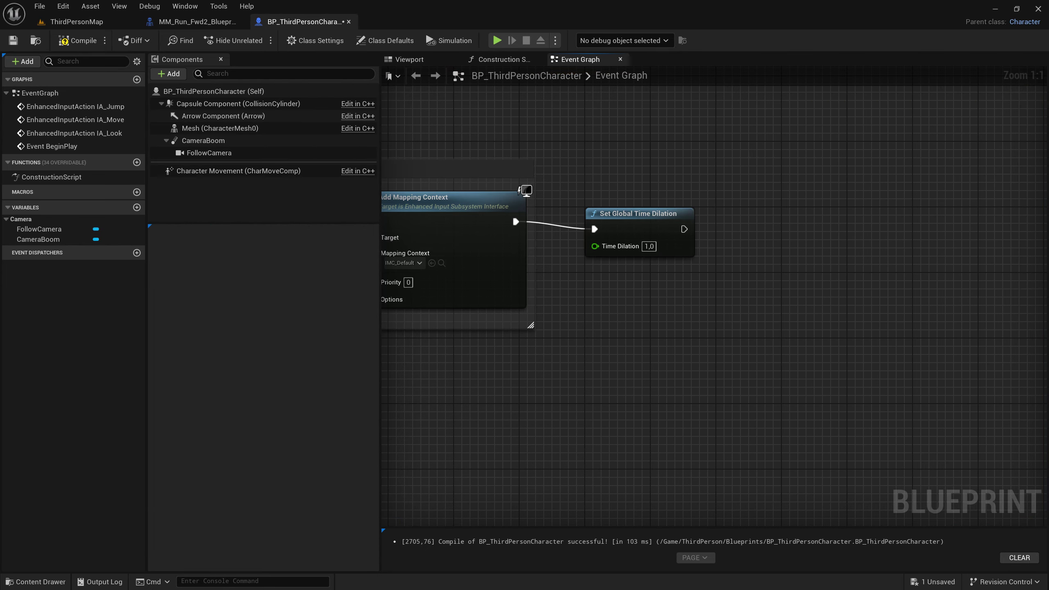
right_click_drag(650, 333, 733, 344)
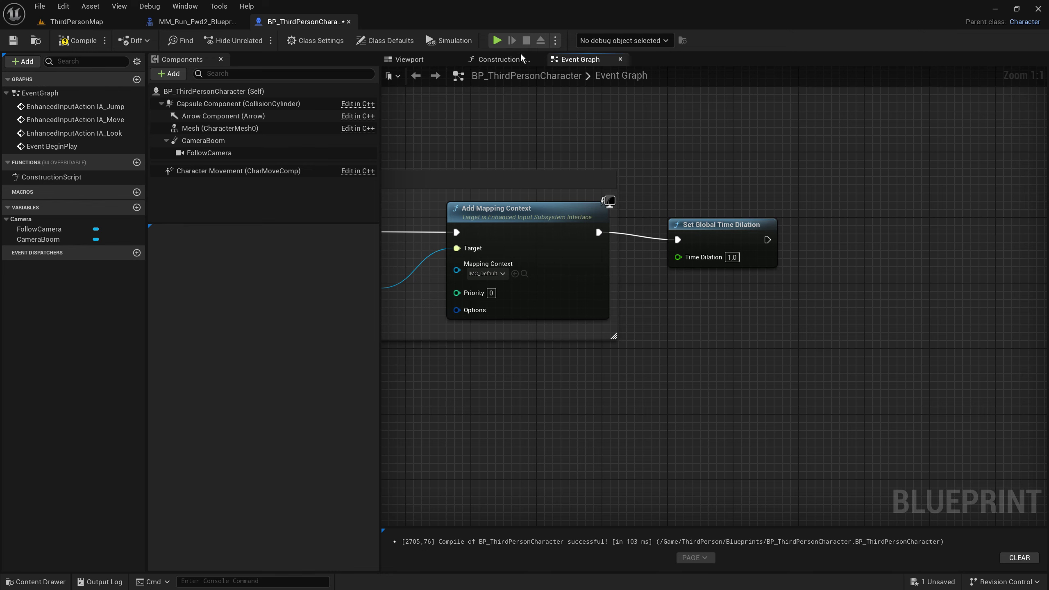
left_click(497, 40)
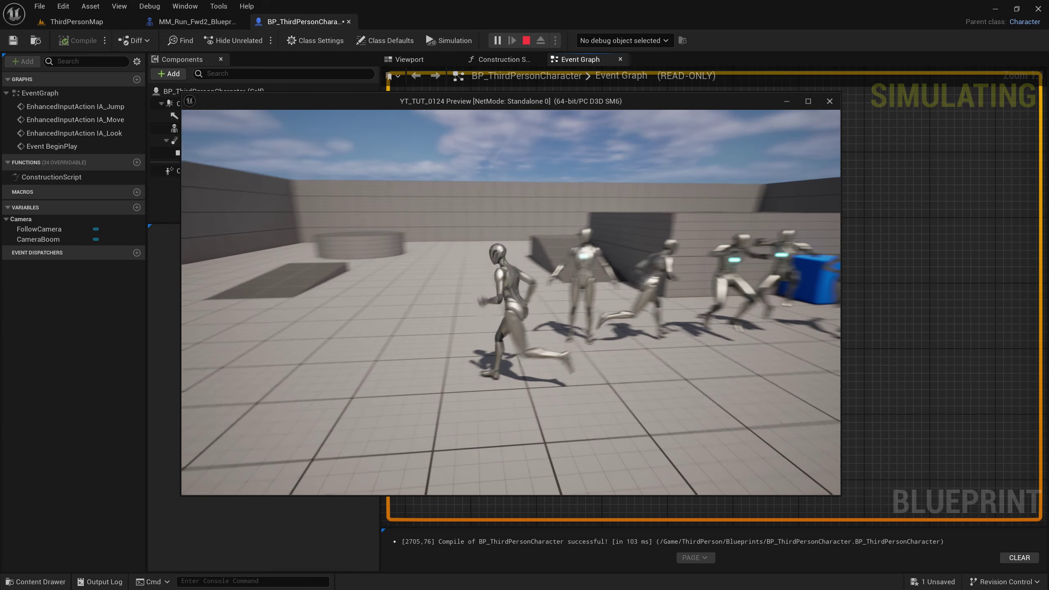
key("Escape")
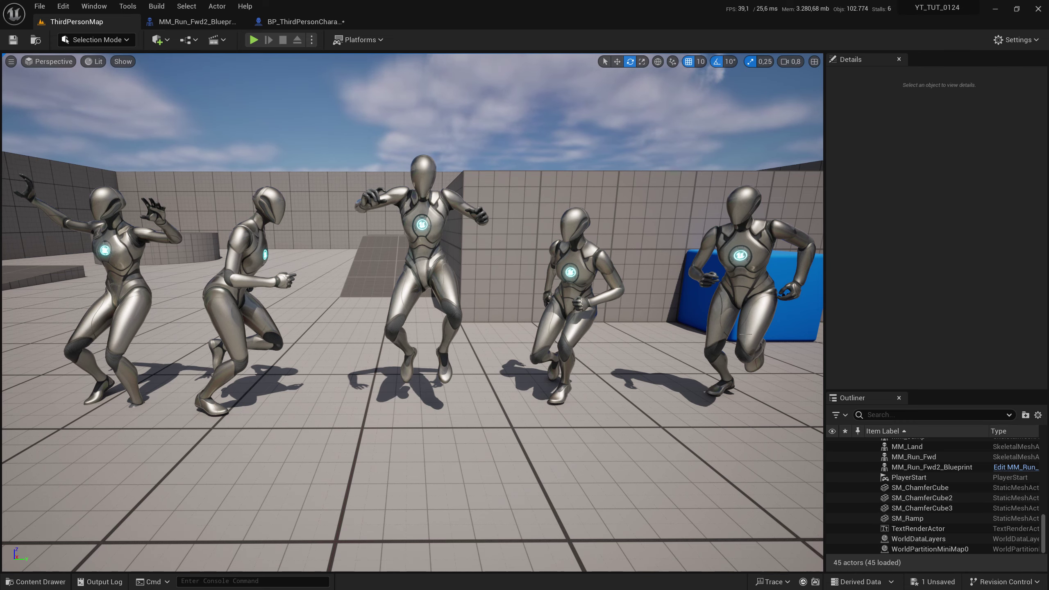
- Check blueprint options on the running and MM_Jump mannequins, cancel, and reselect MM_Run_Fwd2_Blueprint
left_click(735, 235)
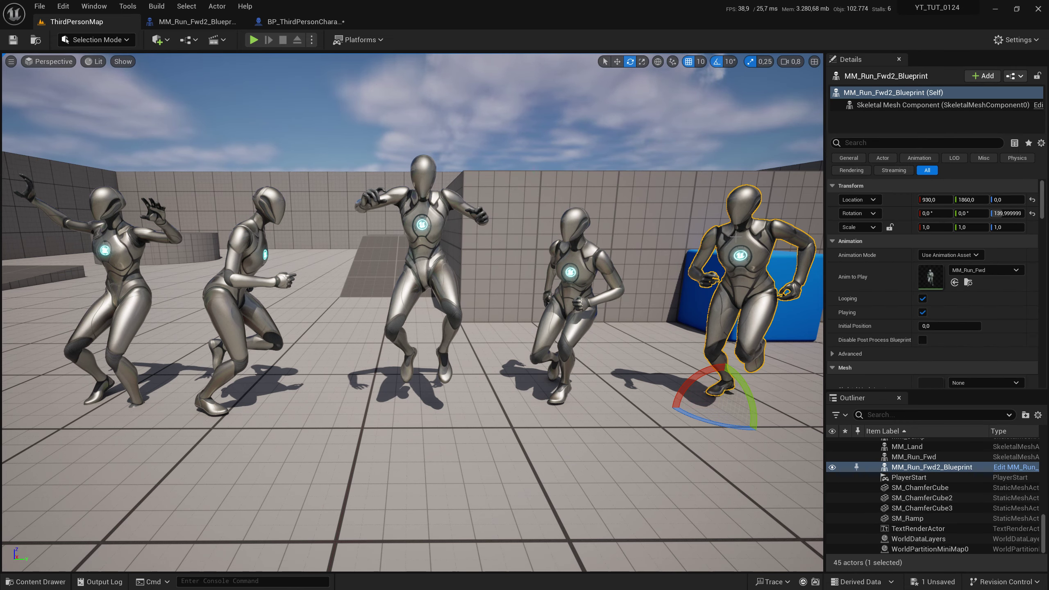
left_click(1008, 77)
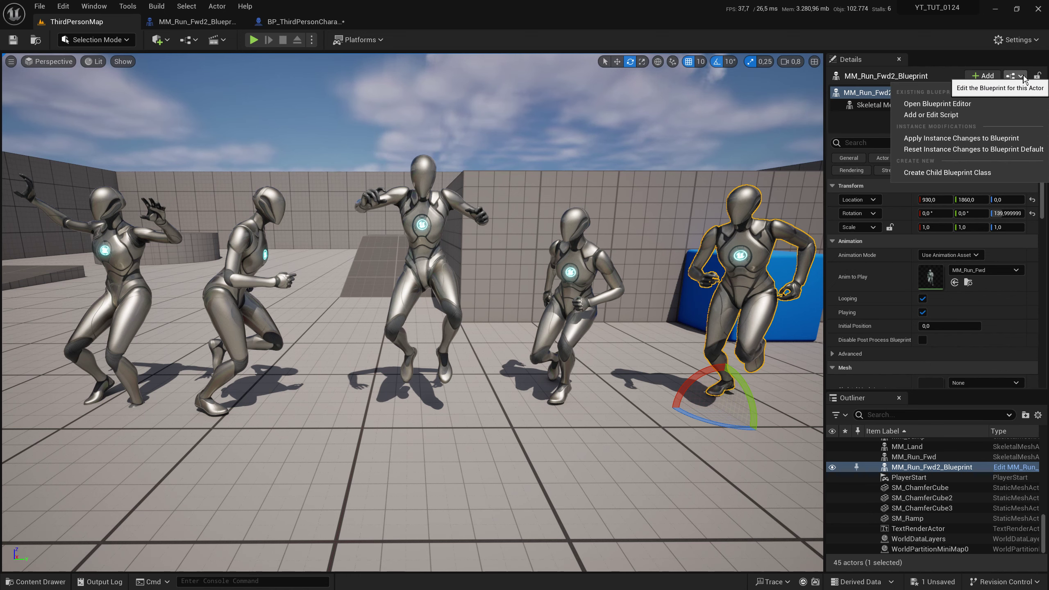
left_click(572, 289)
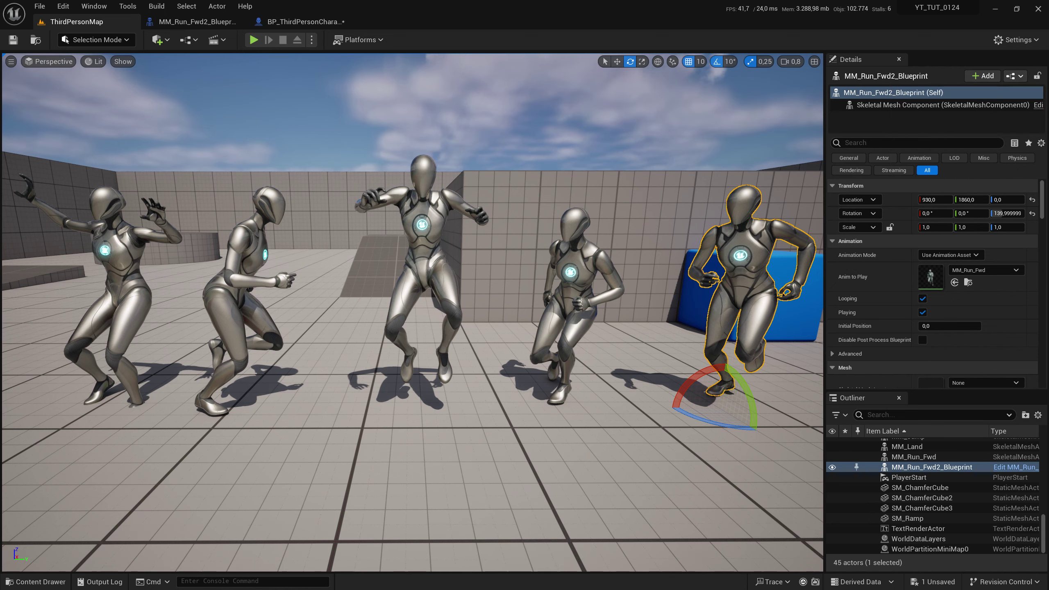
left_click(572, 290)
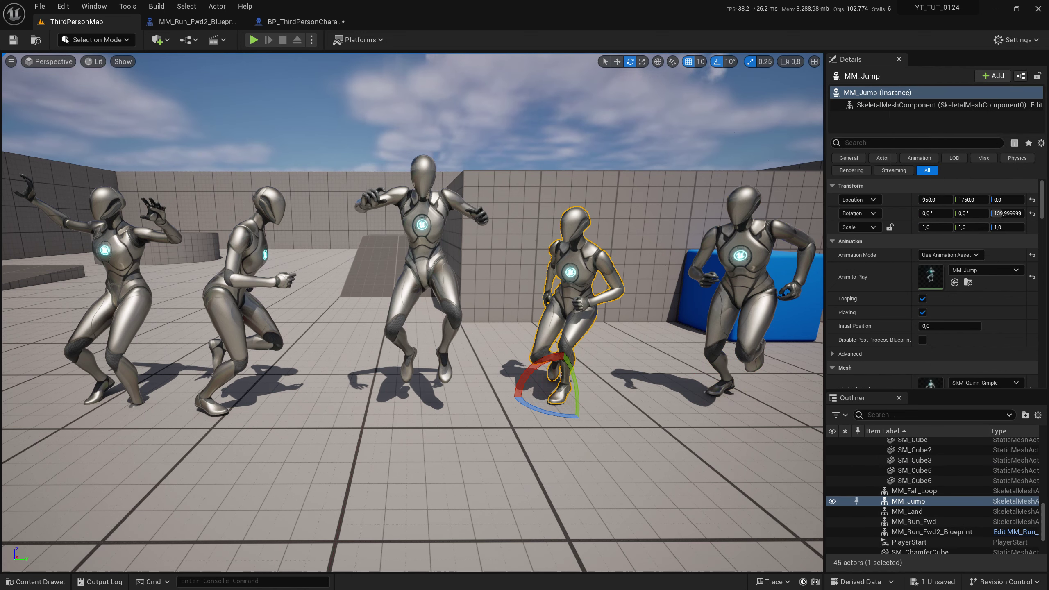
left_click(1020, 76)
left_click(668, 141)
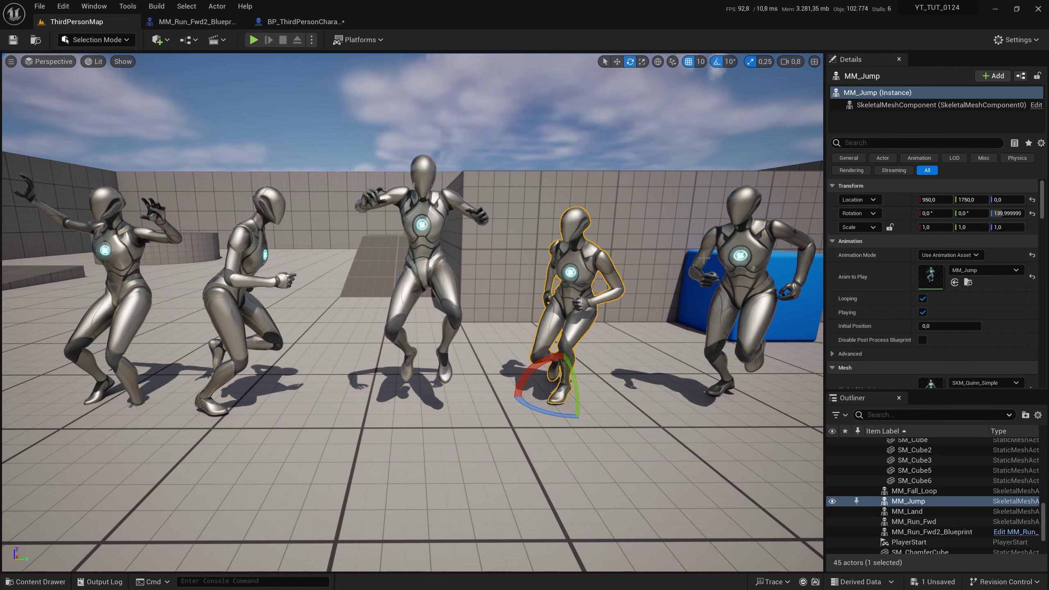
left_click(764, 252)
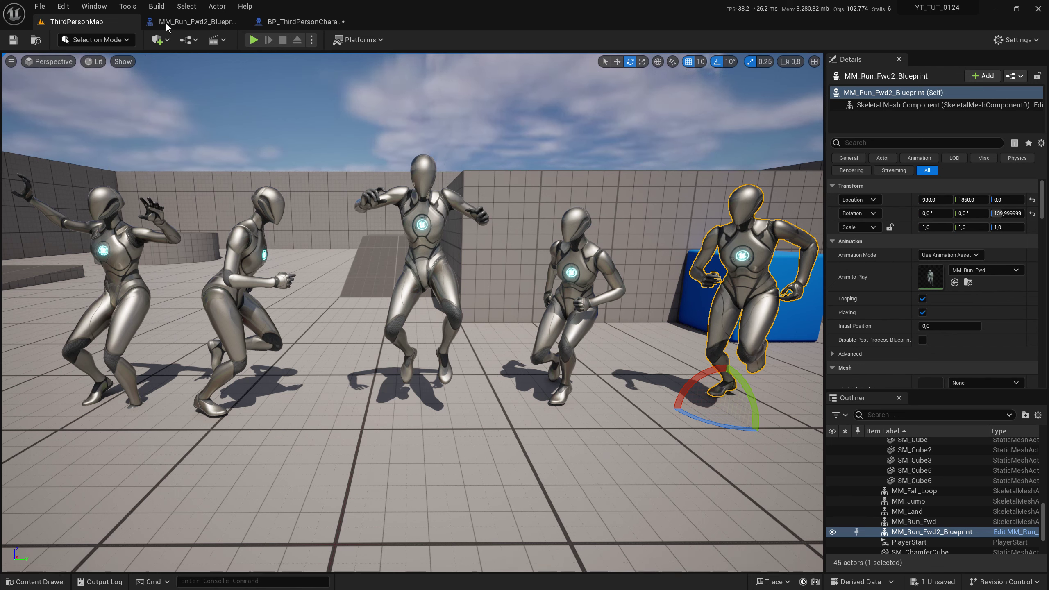
- In the MM_Run_Fwd2 blueprint's Event Graph, add a SET Custom Time Dilation node
left_click(195, 22)
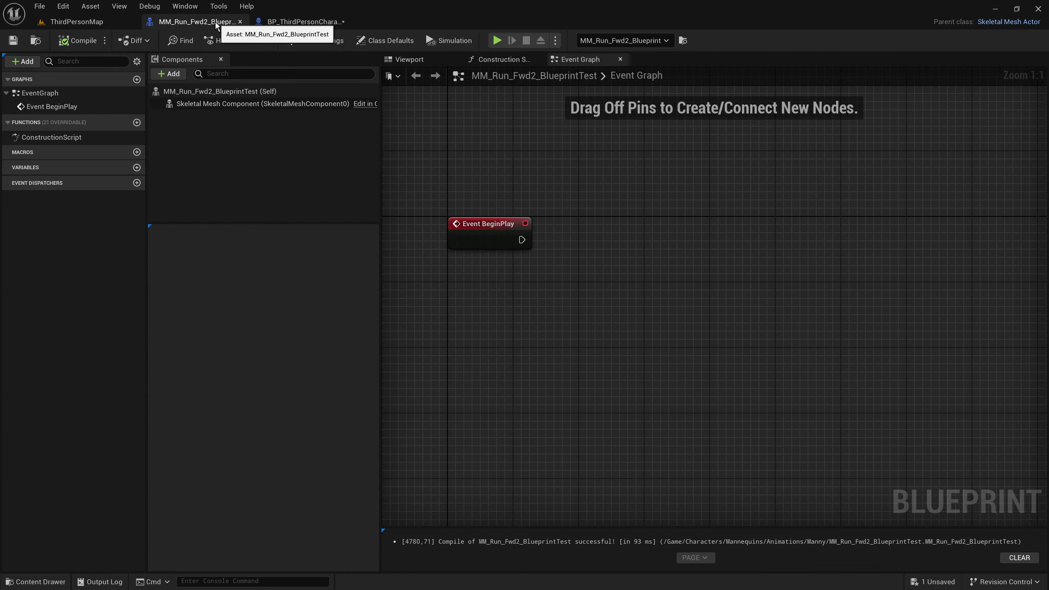
scroll(698, 238, "down", 7)
scroll(626, 216, "up", 7)
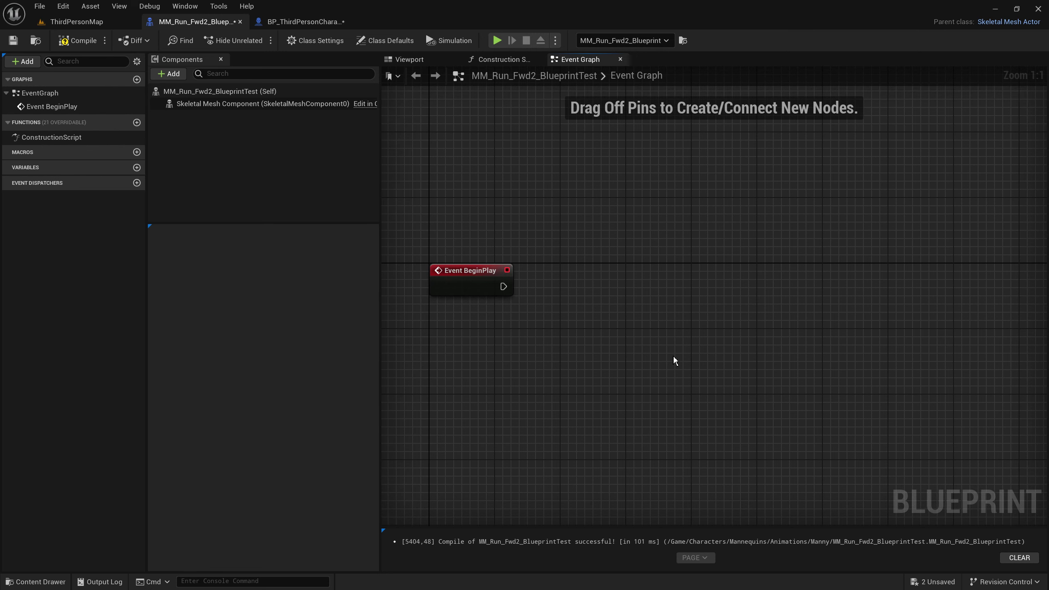
right_click(636, 295)
type("custom time")
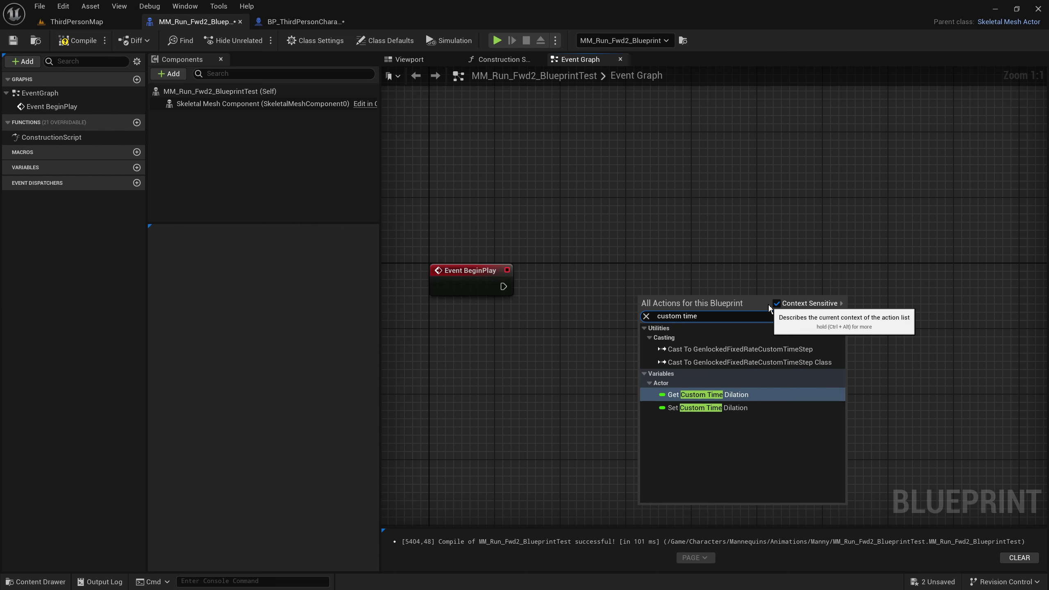
key("Down")
key("Return")
- Wire Event BeginPlay into it, set Custom Time Dilation to 0,1, and play-test
mouse_move(503, 287)
left_mouse_down()
mouse_move(645, 301)
mouse_move(618, 271)
left_mouse_up()
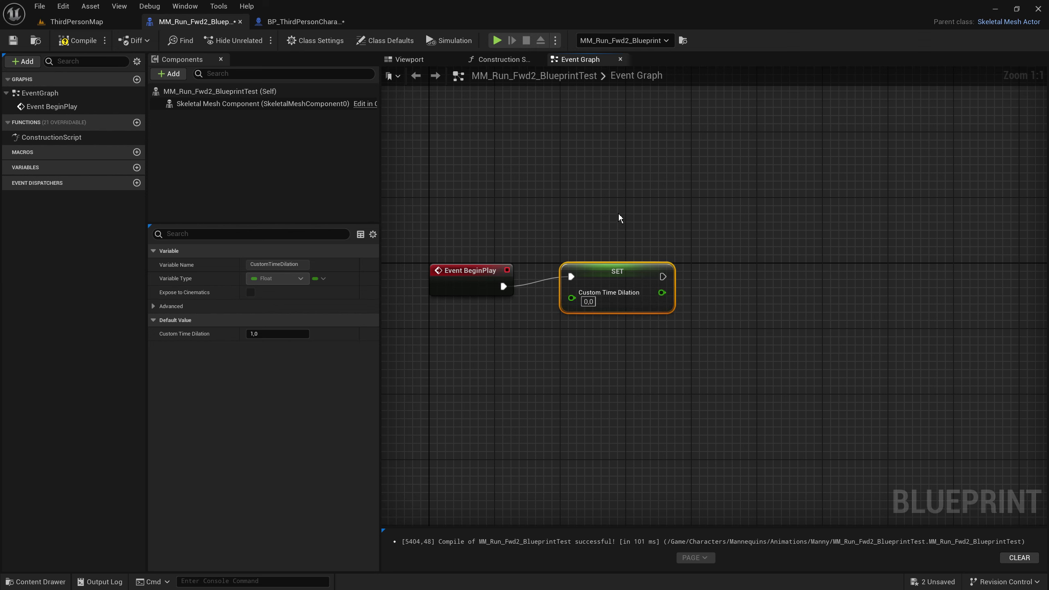
left_click(588, 301)
type("0,1")
key("Return")
left_click(496, 40)
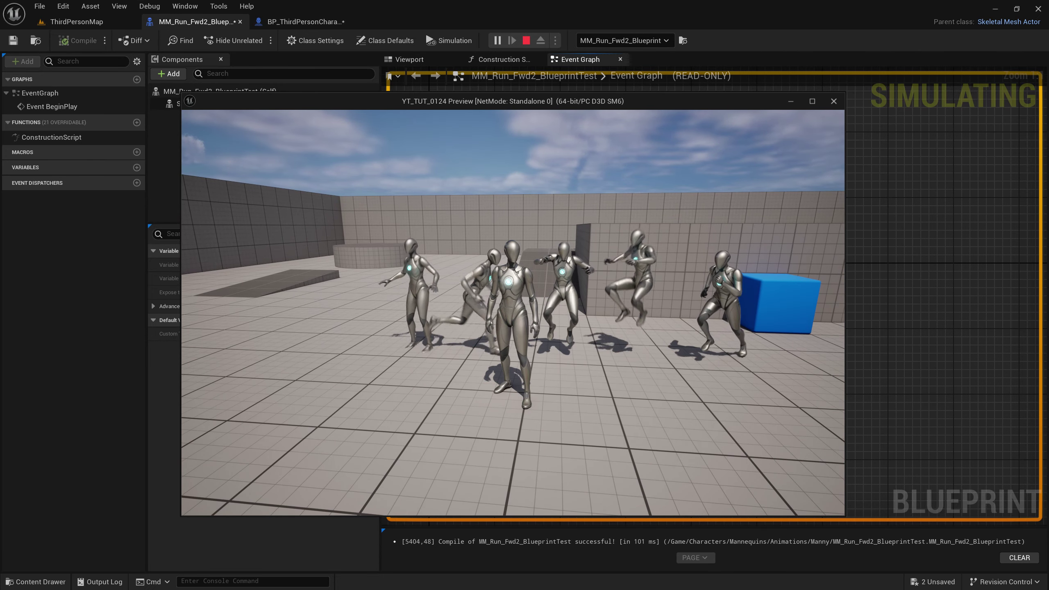
- Stop the play-test and reposition Set Global Time Dilation in BP_ThirdPersonCharacter's Event Graph
key("Escape")
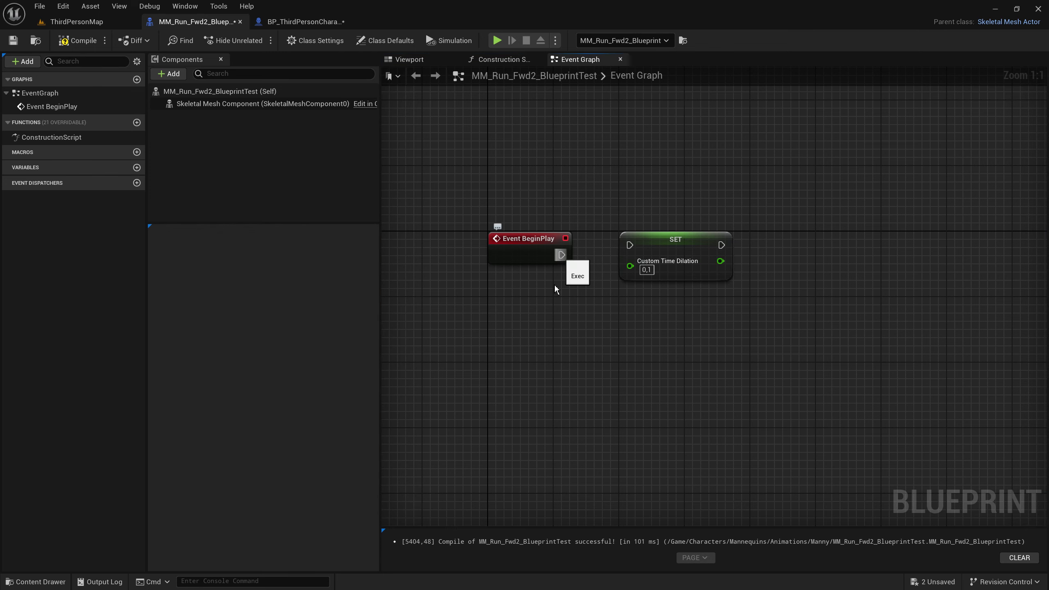
key("ctrl+Tab")
mouse_move(666, 321)
left_mouse_down()
mouse_move(641, 288)
mouse_move(749, 192)
left_mouse_up()
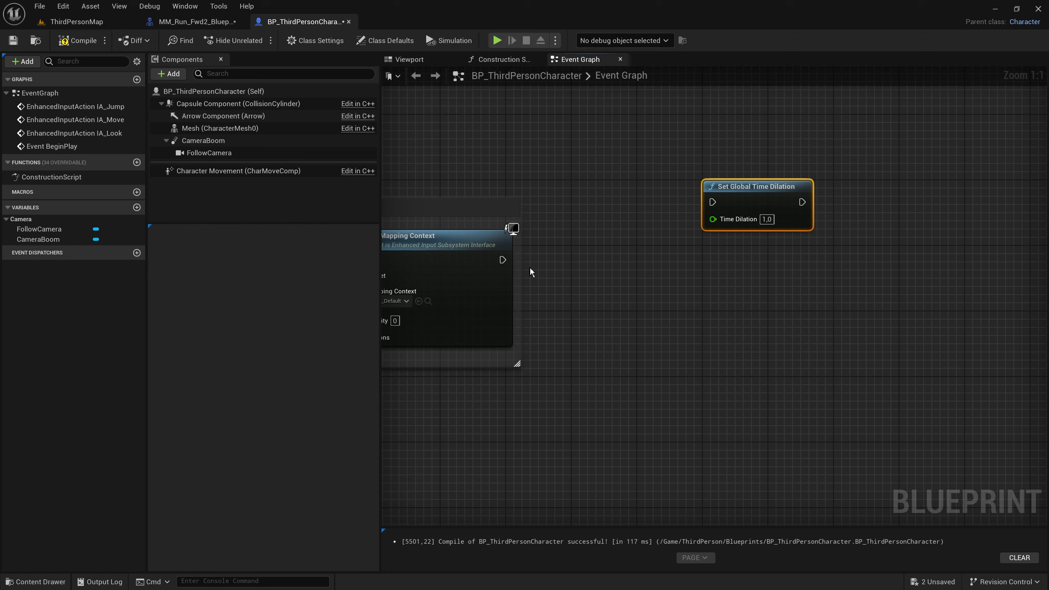
- Set global Time Dilation to 0,5 and wire the node after Add Mapping Context
left_click(772, 223)
left_click_drag(711, 226, 563, 293)
mouse_move(503, 260)
left_mouse_down()
mouse_move(565, 268)
mouse_move(564, 250)
left_mouse_up()
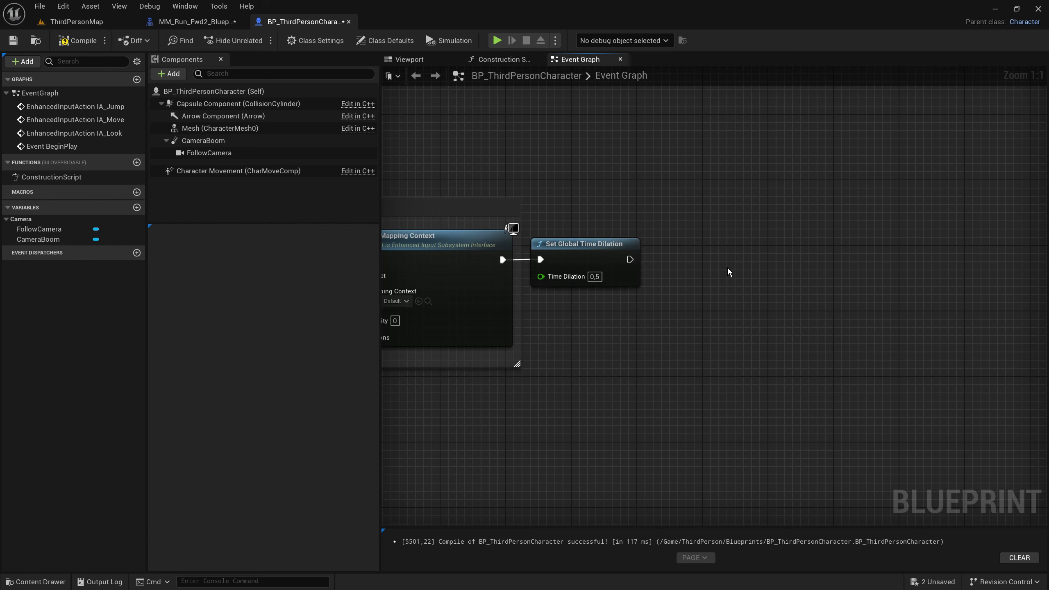
left_click_drag(684, 354, 563, 247)
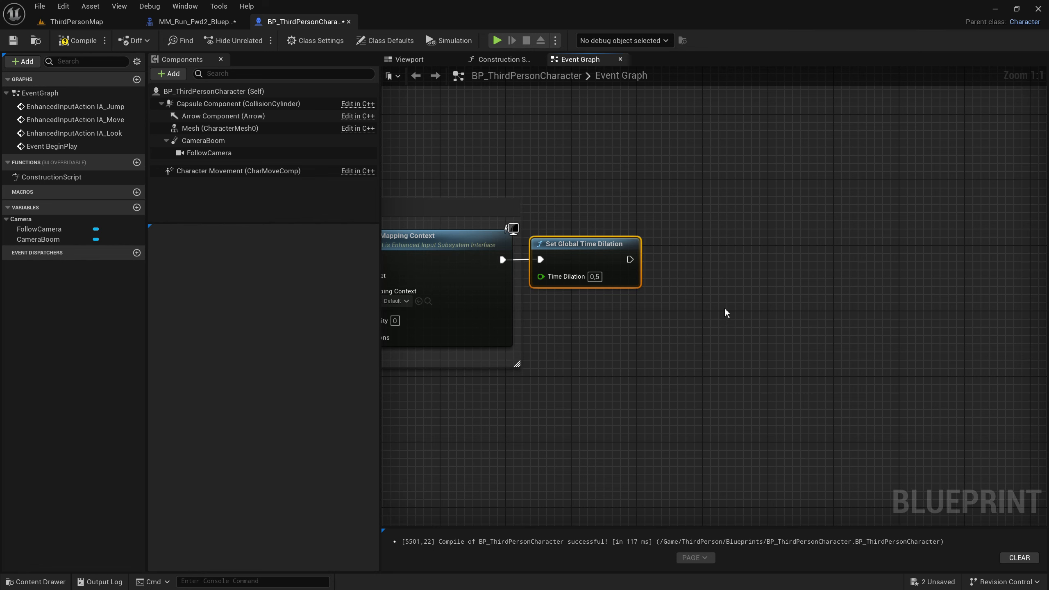
- Chain a SET Custom Time Dilation node of 2,0 after it, compile, and play-test
right_click(719, 276)
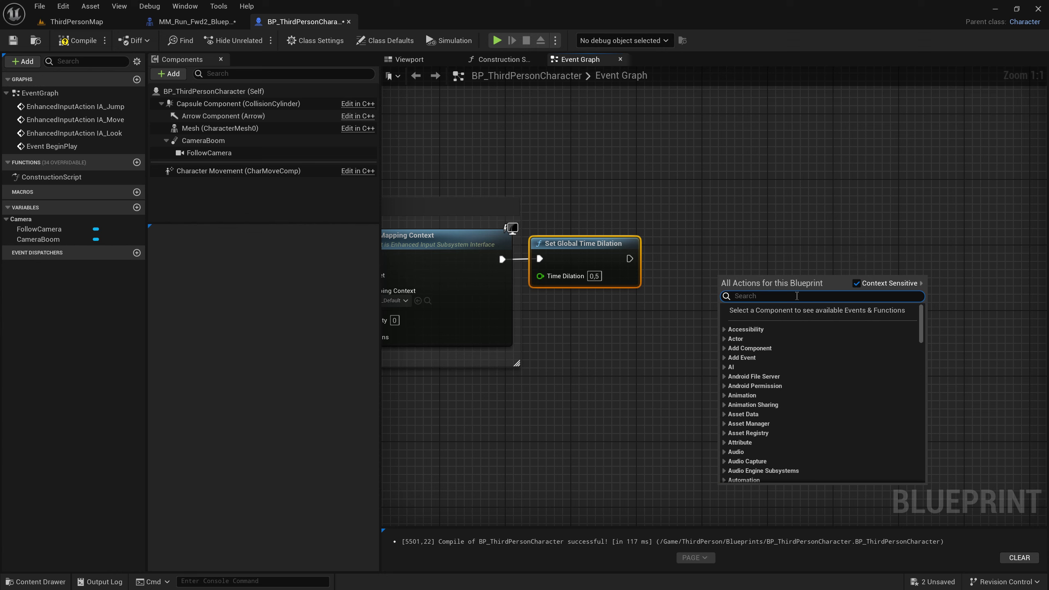
type("set cus")
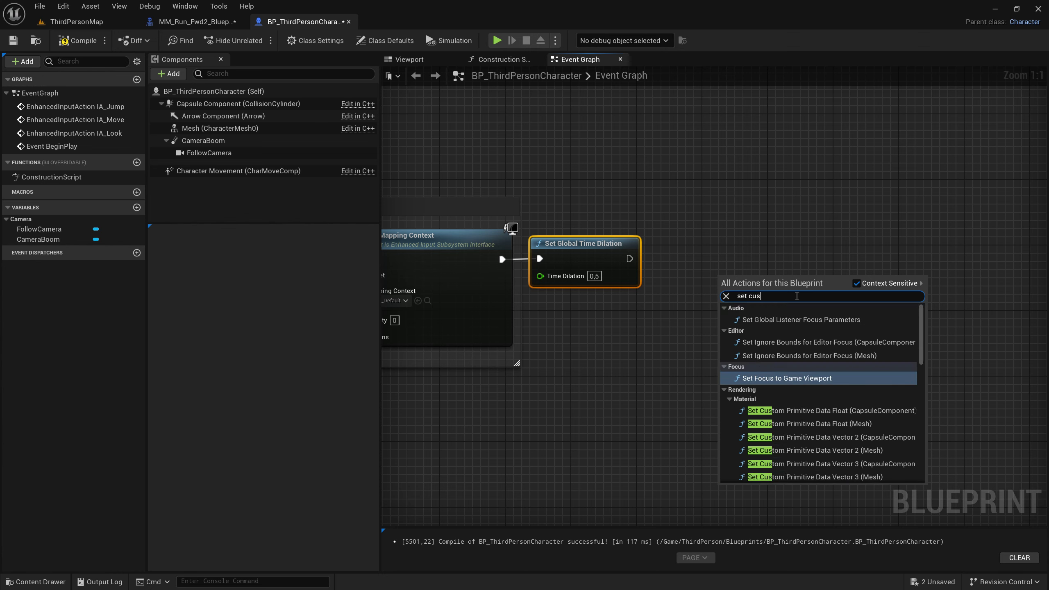
type("tom")
key("Down")
key("Down")
key("Down")
key("Down")
key("Down")
key("Down")
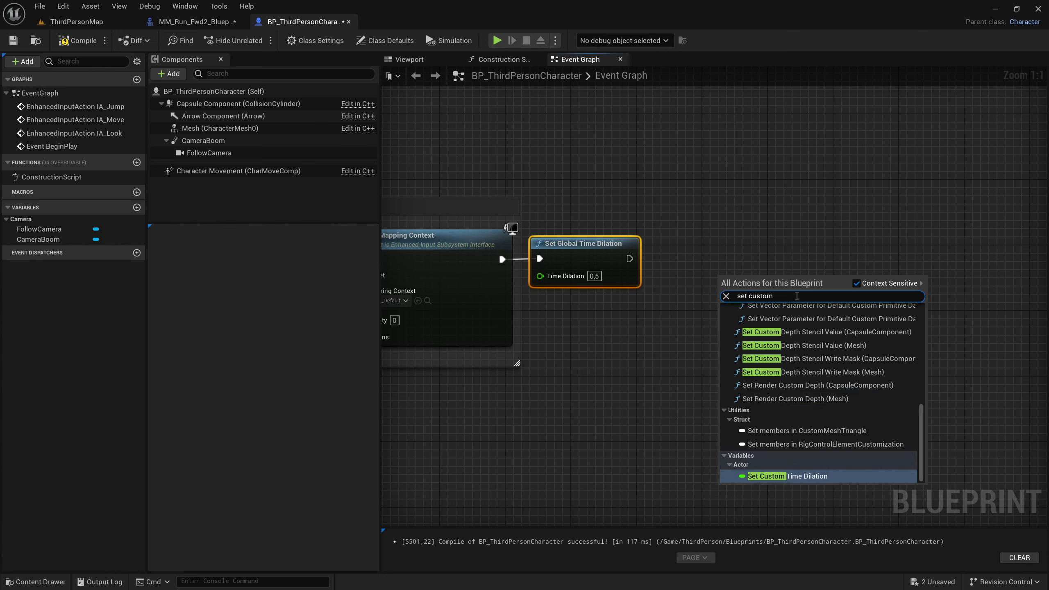
key("Return")
left_click(738, 308)
type("2")
left_click(715, 356)
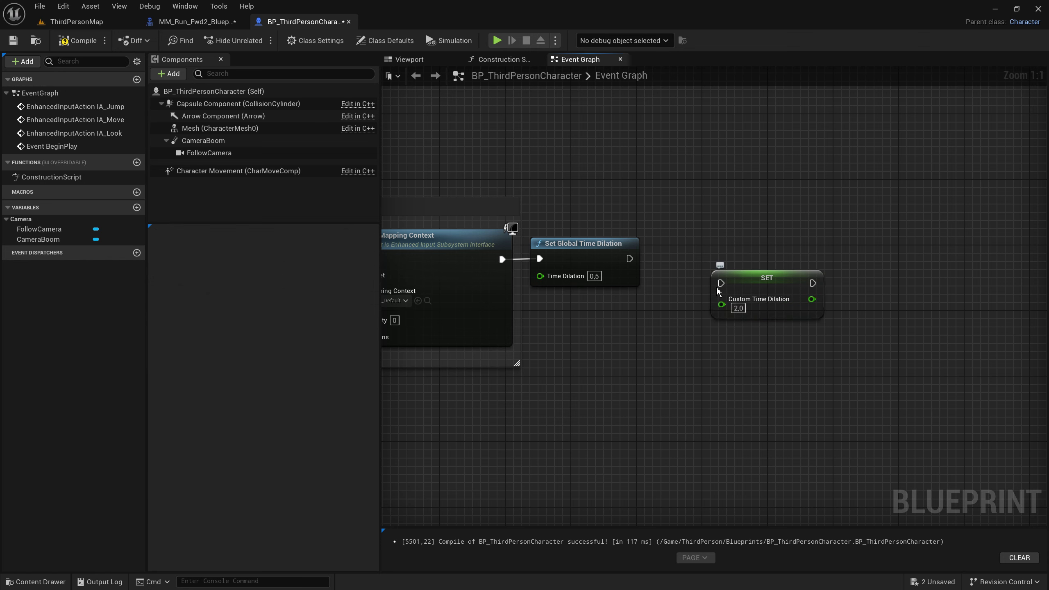
left_click_drag(721, 283, 630, 259)
left_click_drag(753, 280, 712, 247)
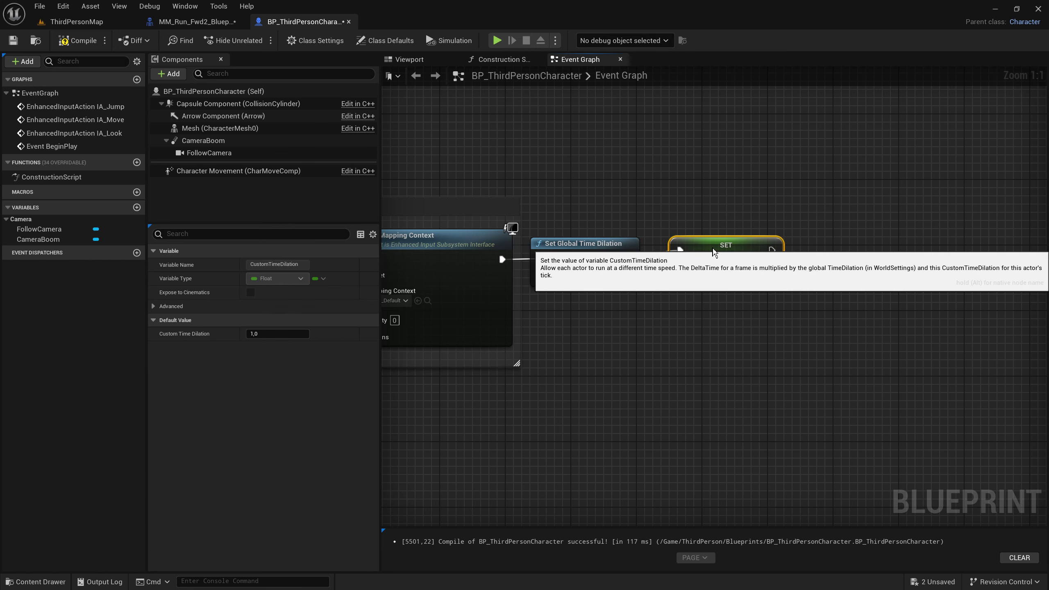
left_click(660, 335)
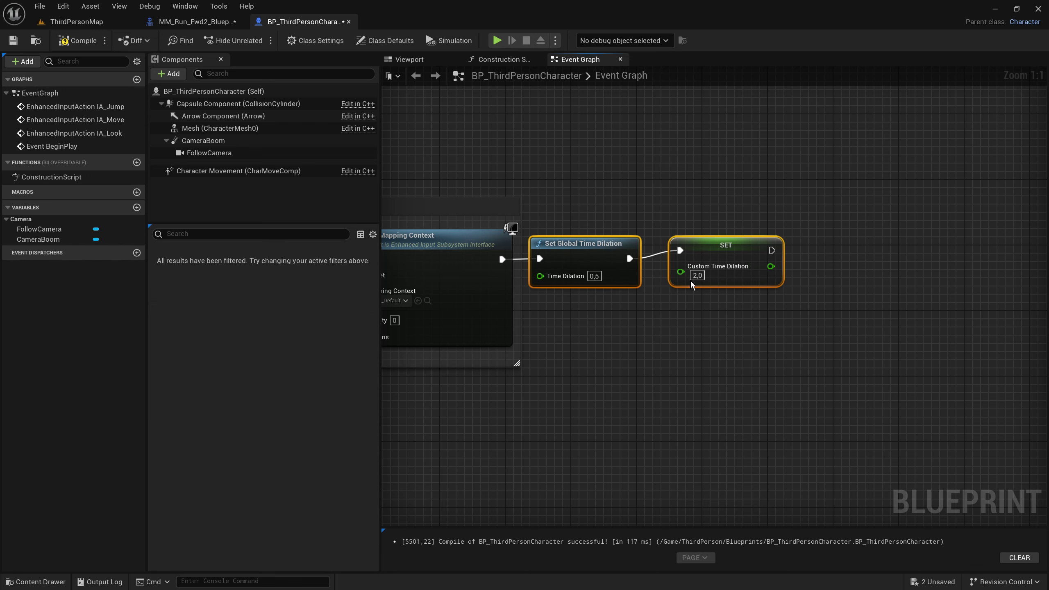
key("F7")
left_click(496, 42)
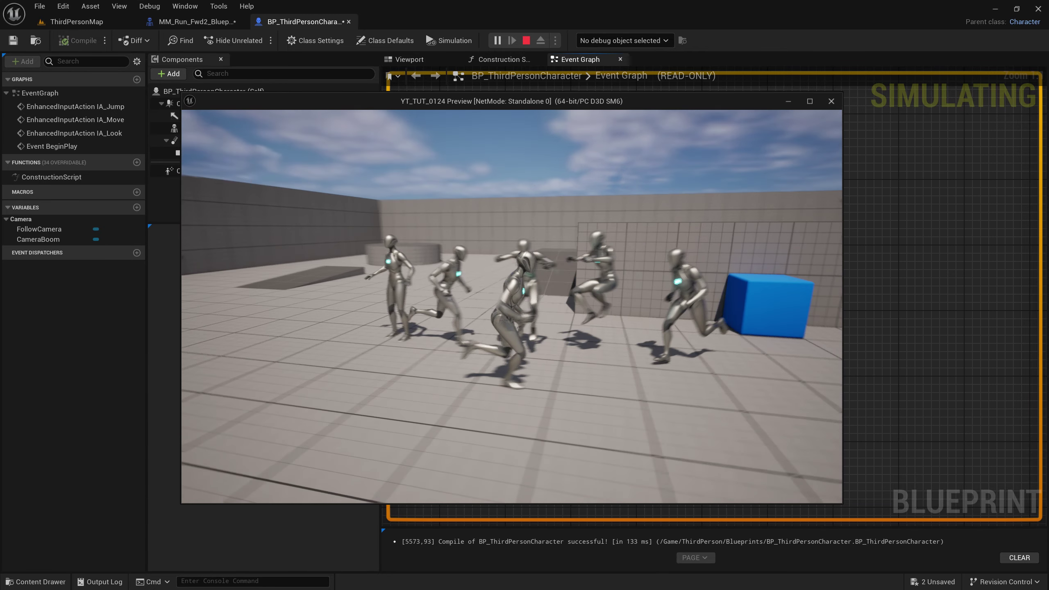
- Play-test again with global Time Dilation 0,1 and custom 2,0, then stop
key("Escape")
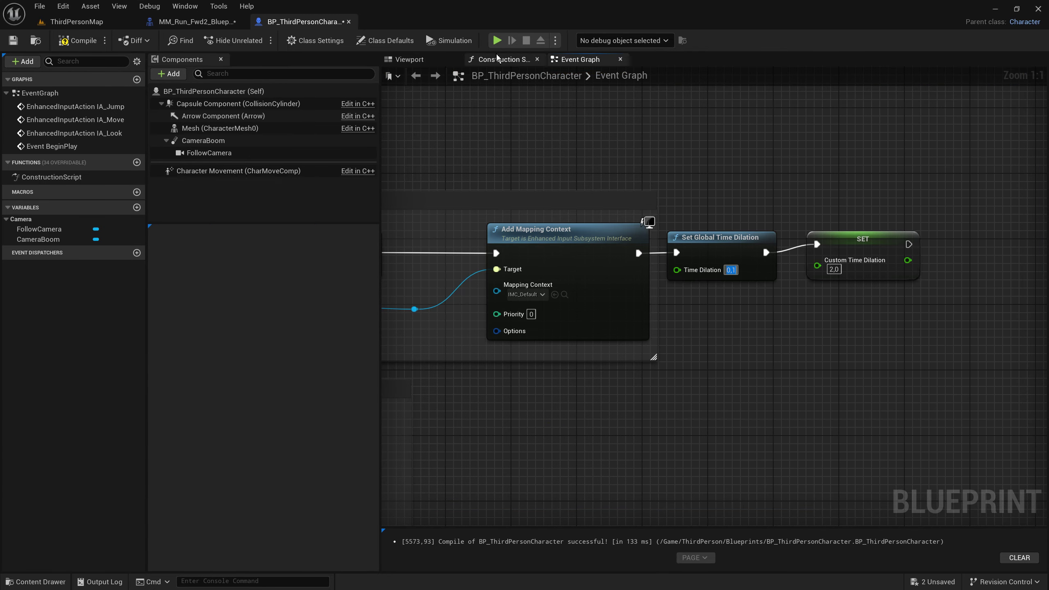
left_click(497, 40)
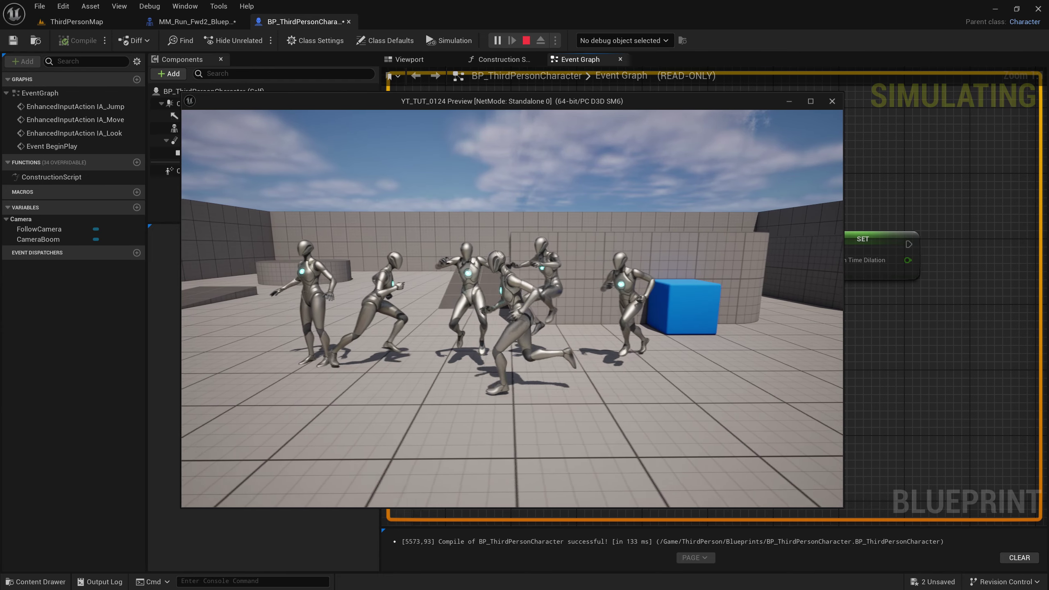
key("Escape")
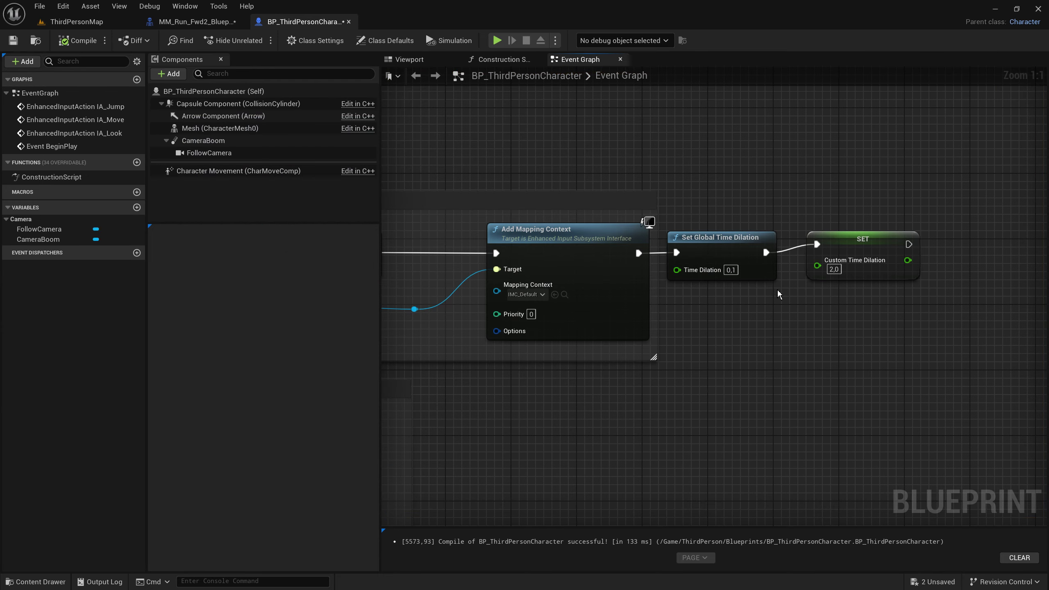
- Set the character's Custom Time Dilation to 4,0, then play-test running forward against the 0,1 world
type("4")
key("Return")
left_click(497, 40)
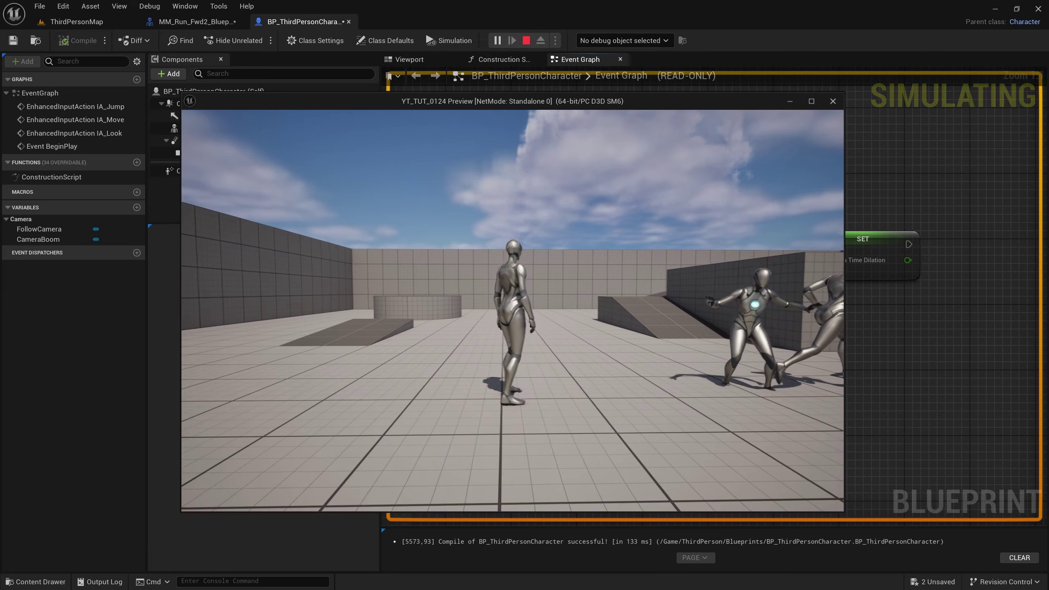
key("w")
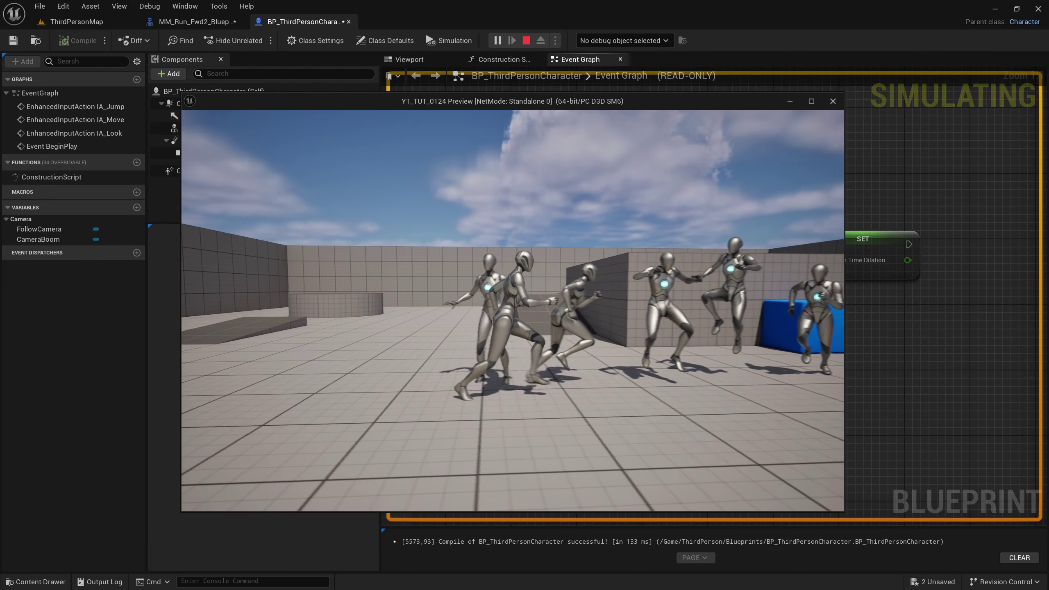